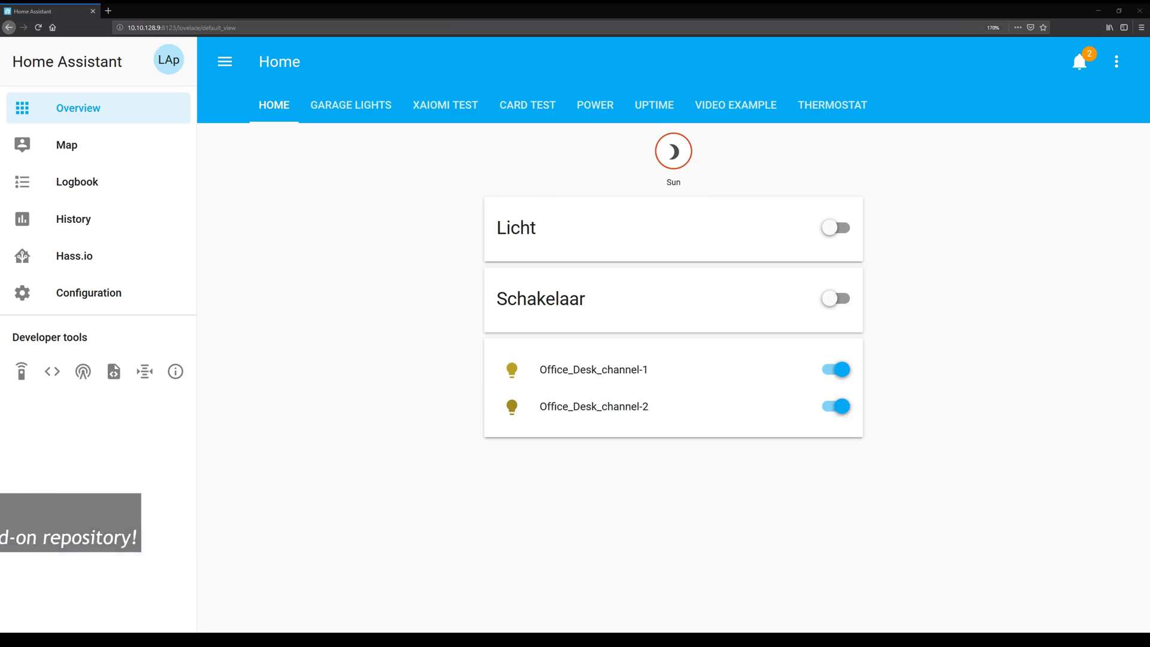
- Open the Node-RED add-on's web editor from Hass.io and switch to the Bathroom video flow
left_click(106, 257)
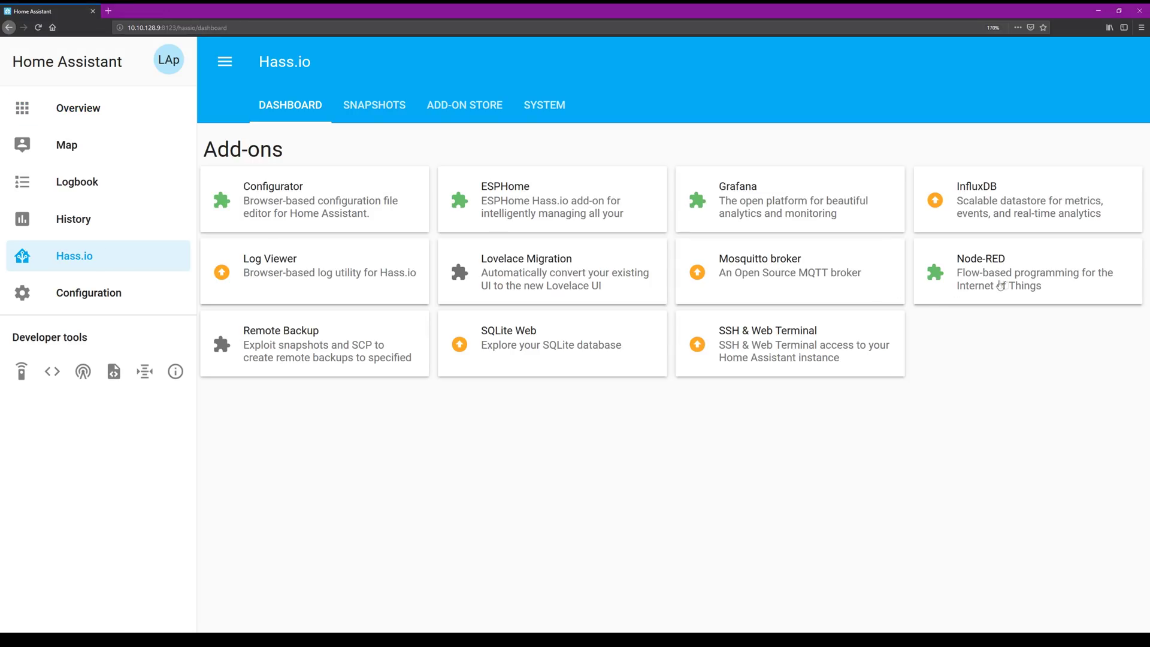
left_click(1014, 278)
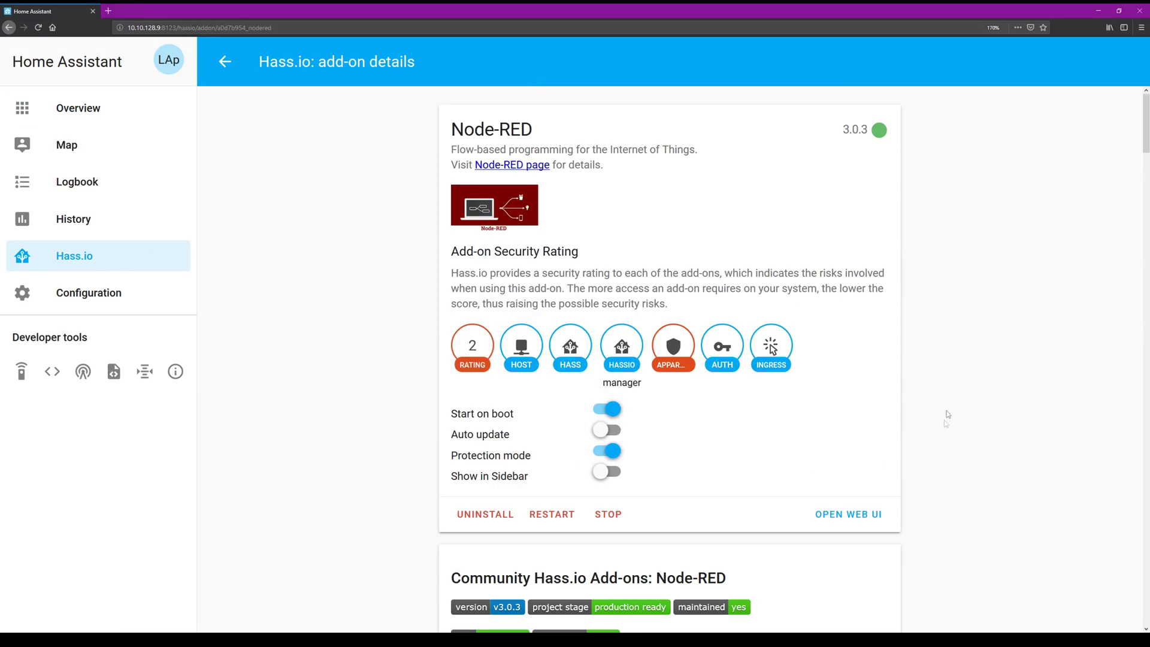
left_click(864, 517)
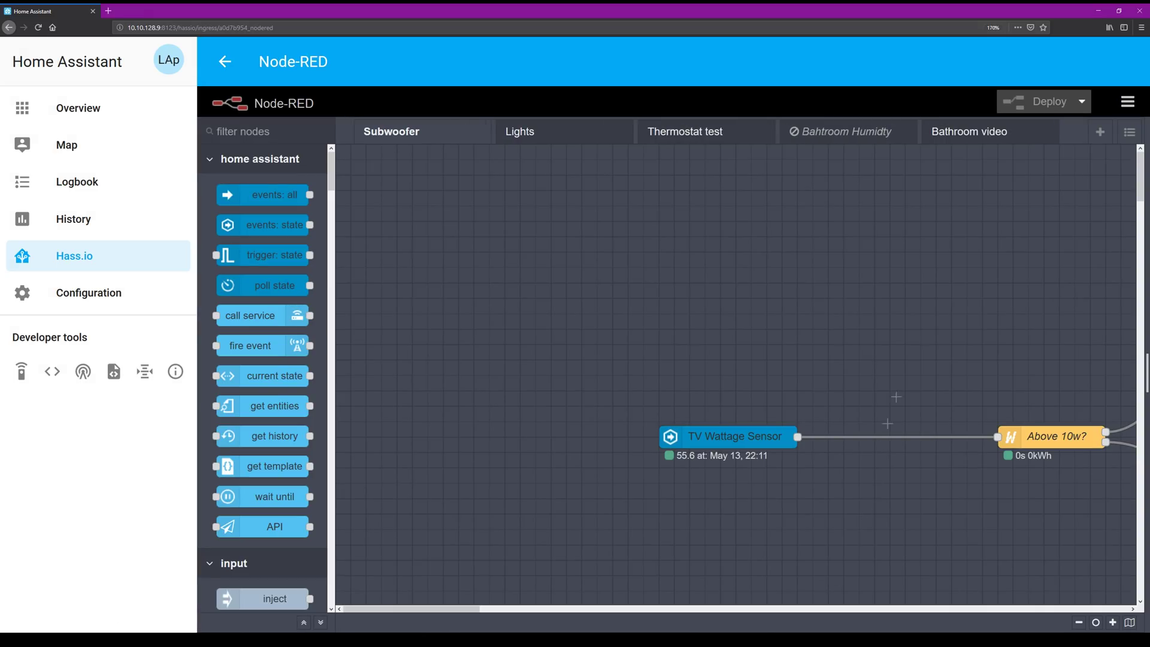
left_click(988, 140)
- Search the installable palette modules for home-assistant and examine the node-red-contrib-home-assistant-websocket entry
left_click(1129, 102)
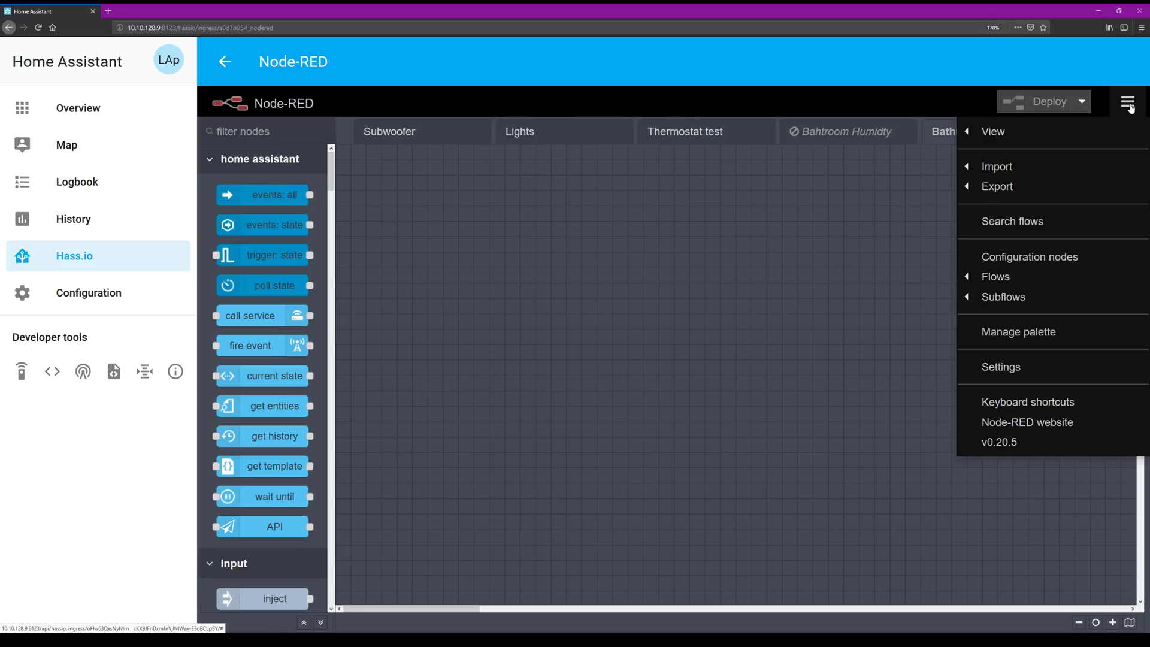
left_click(1021, 337)
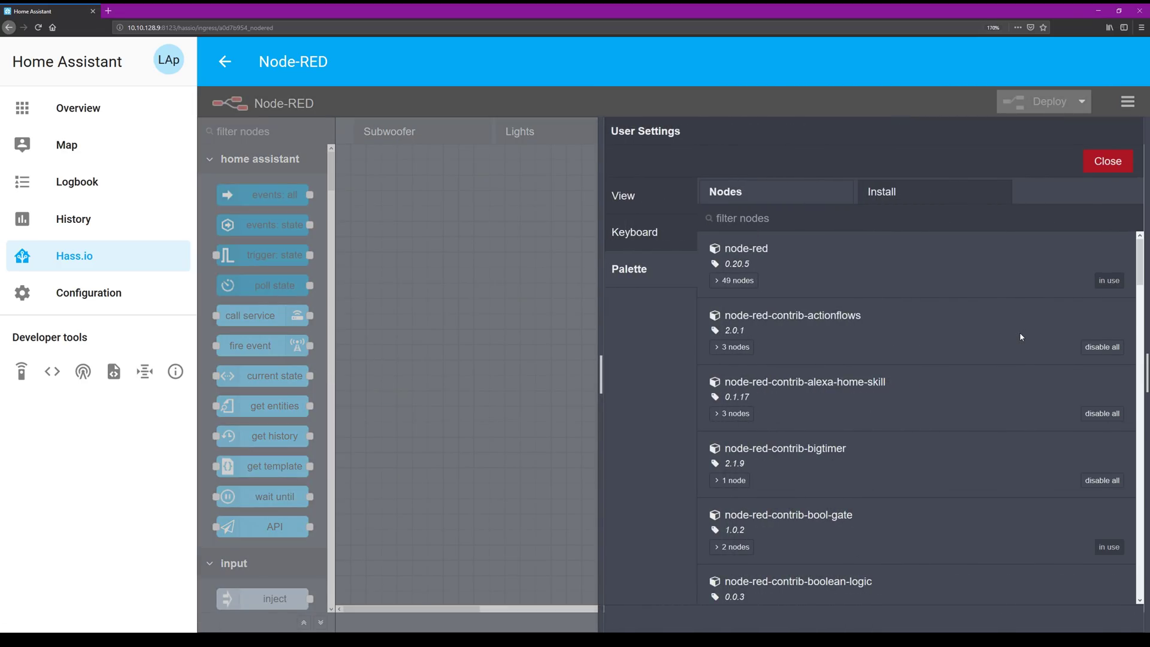
left_click(900, 193)
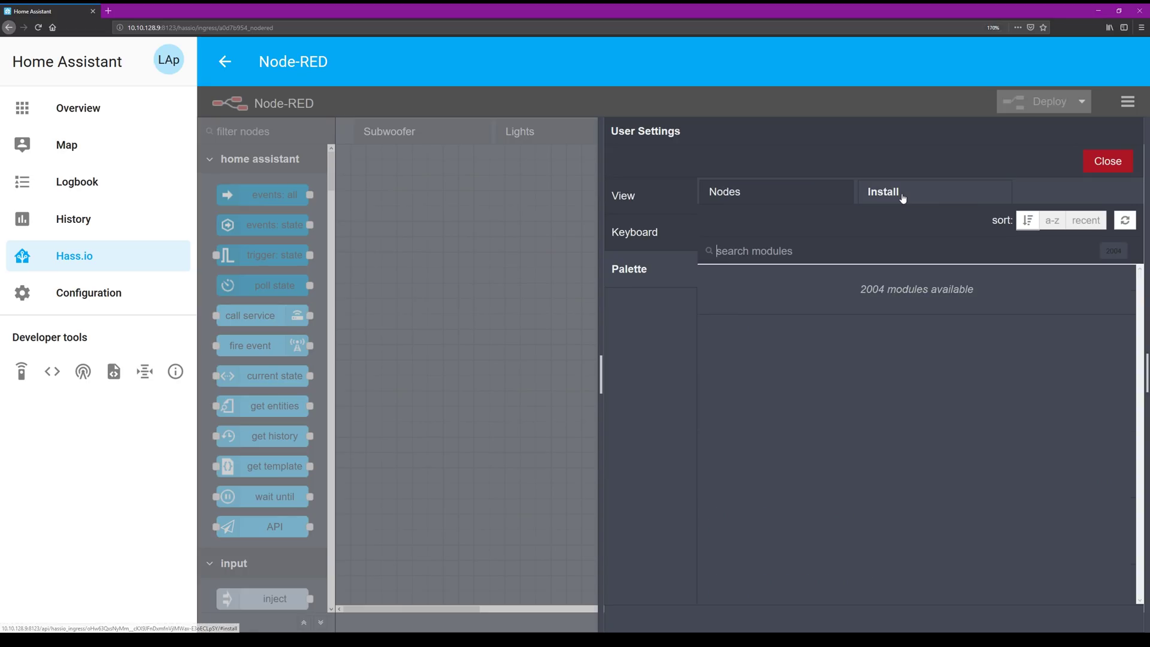
type("home-assistant")
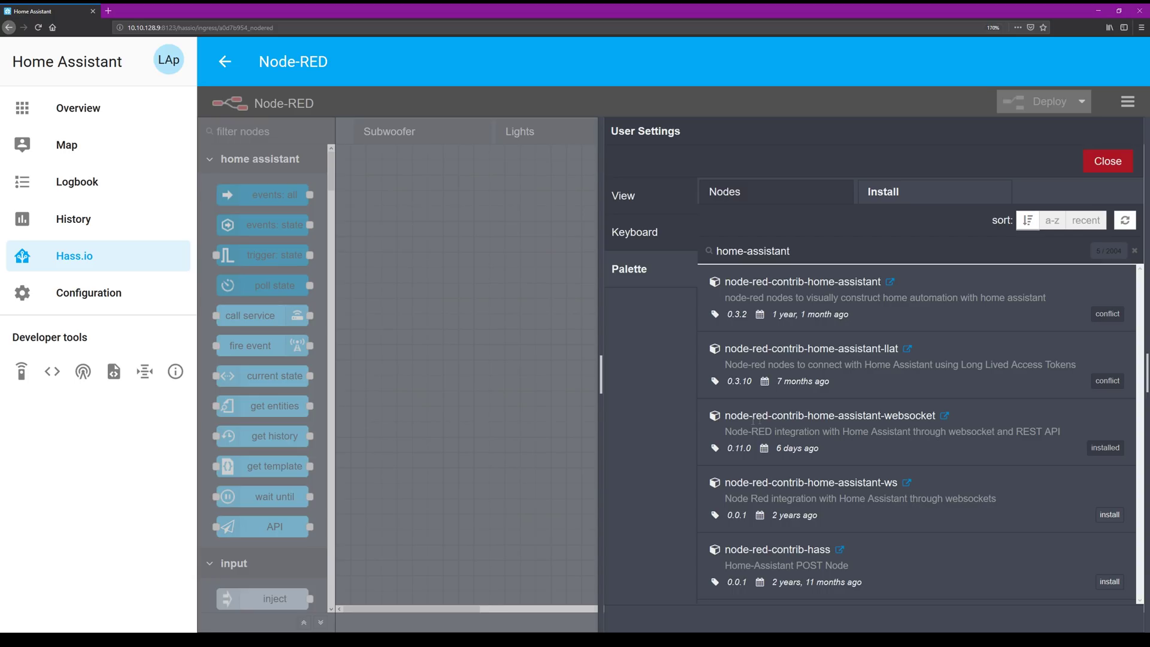
left_click_drag(728, 415, 835, 448)
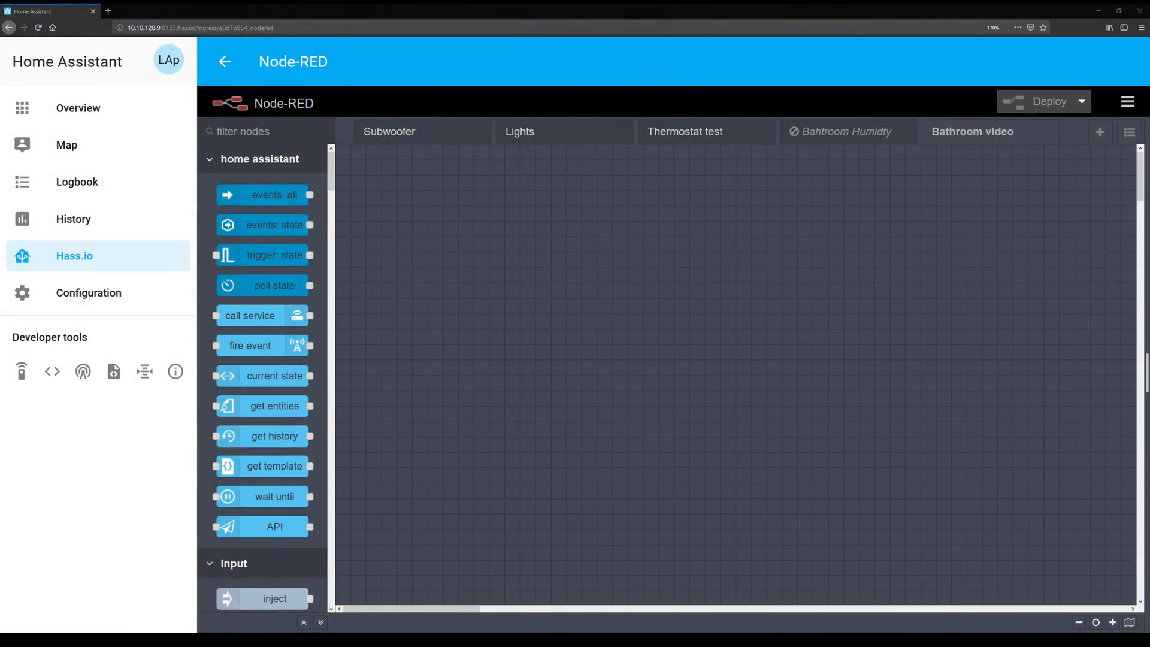
- Add an events: state node to the empty Bathroom video flow and open its Home Assistant server configuration
left_click_drag(272, 227, 587, 337)
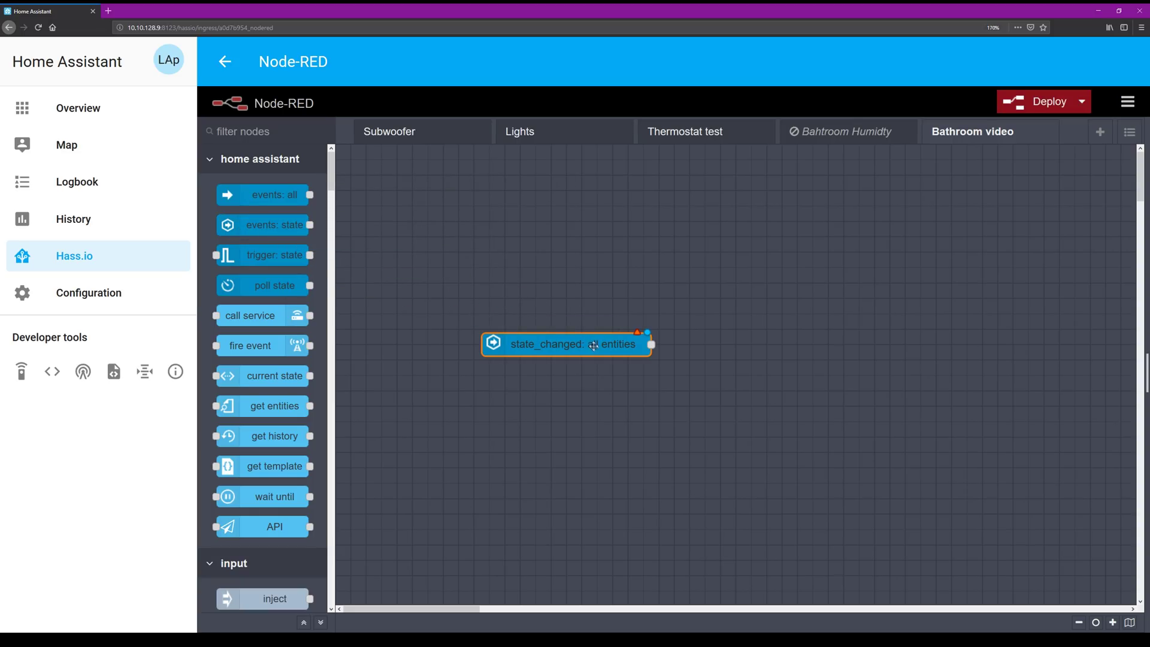
double_click(595, 347)
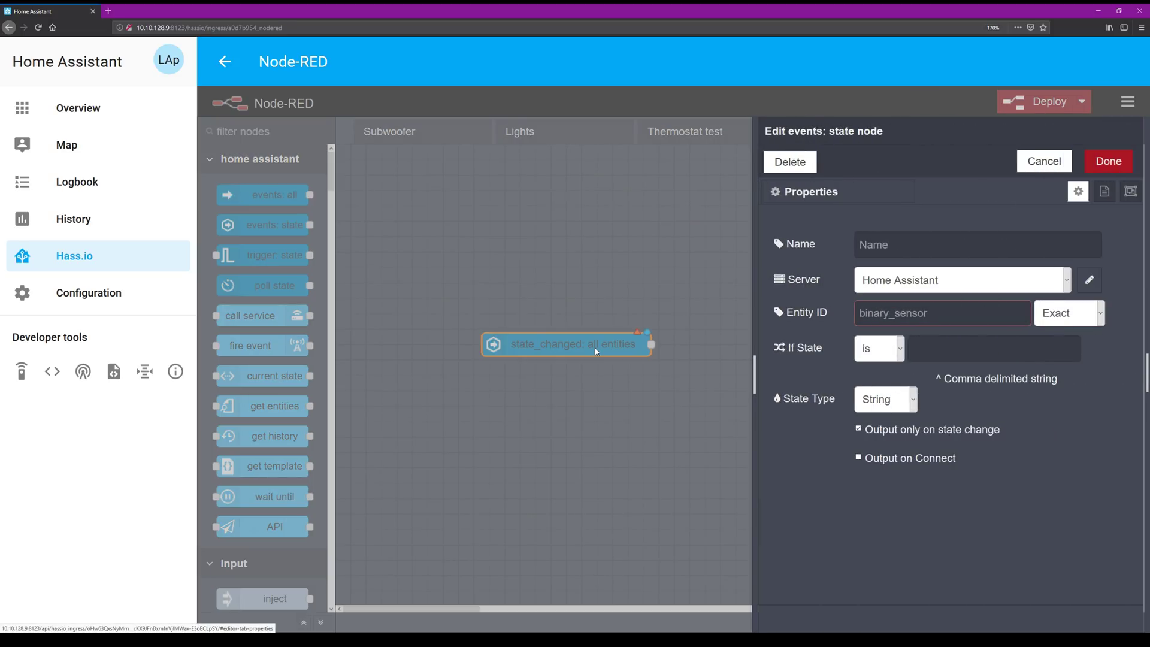
left_click(1089, 286)
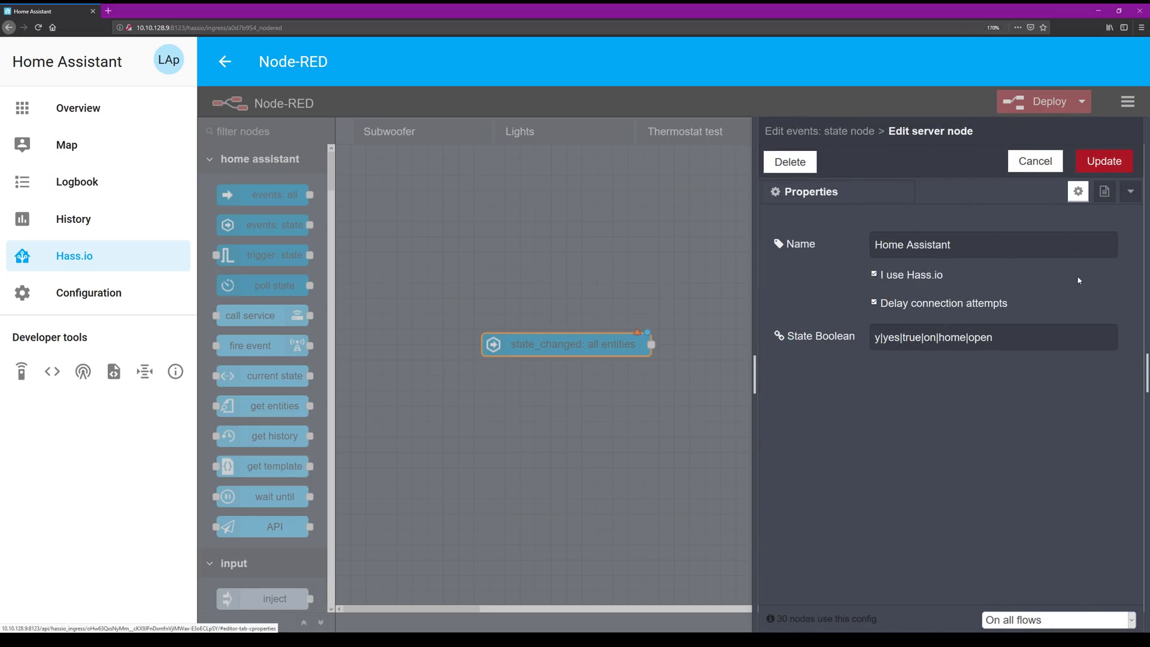
- Examine the server's name, base URL and access token fields by temporarily disabling the I use Hass.io option
left_click_drag(869, 239, 973, 244)
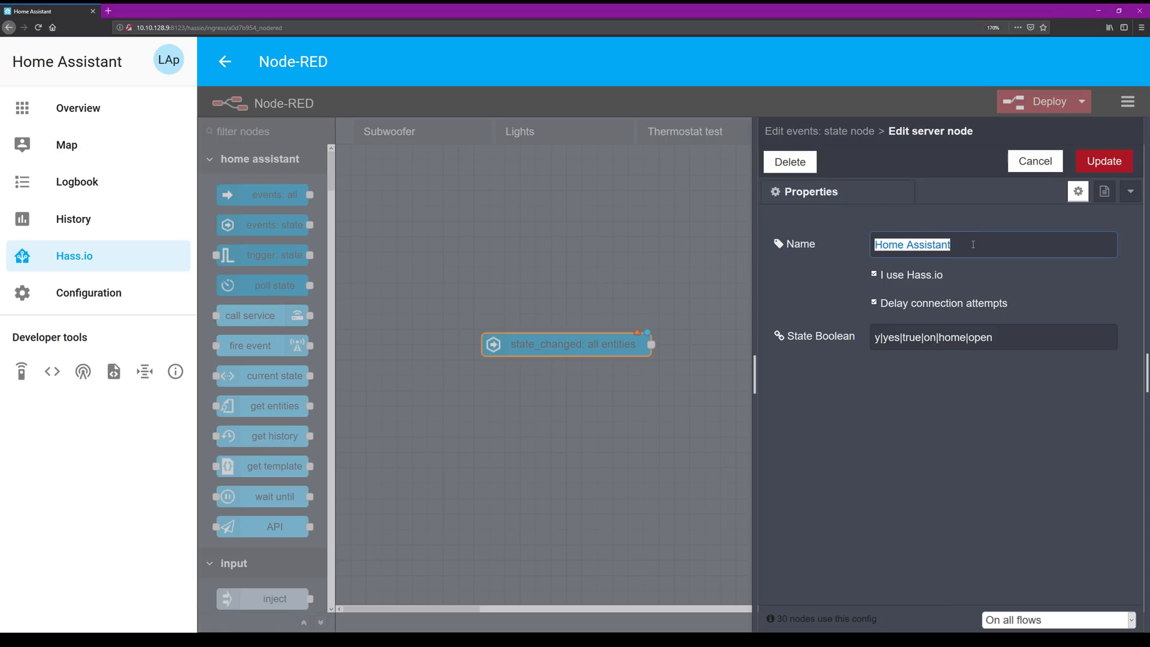
left_click(910, 256)
left_click(875, 276)
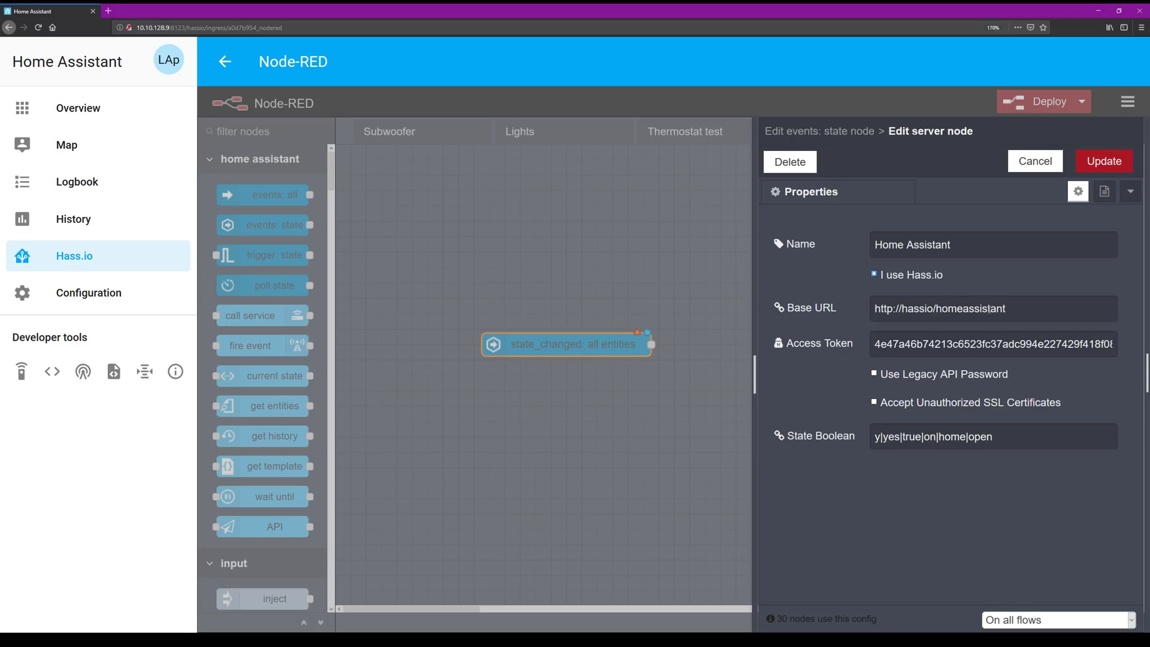
left_click_drag(1009, 309, 1113, 349)
left_click(973, 309)
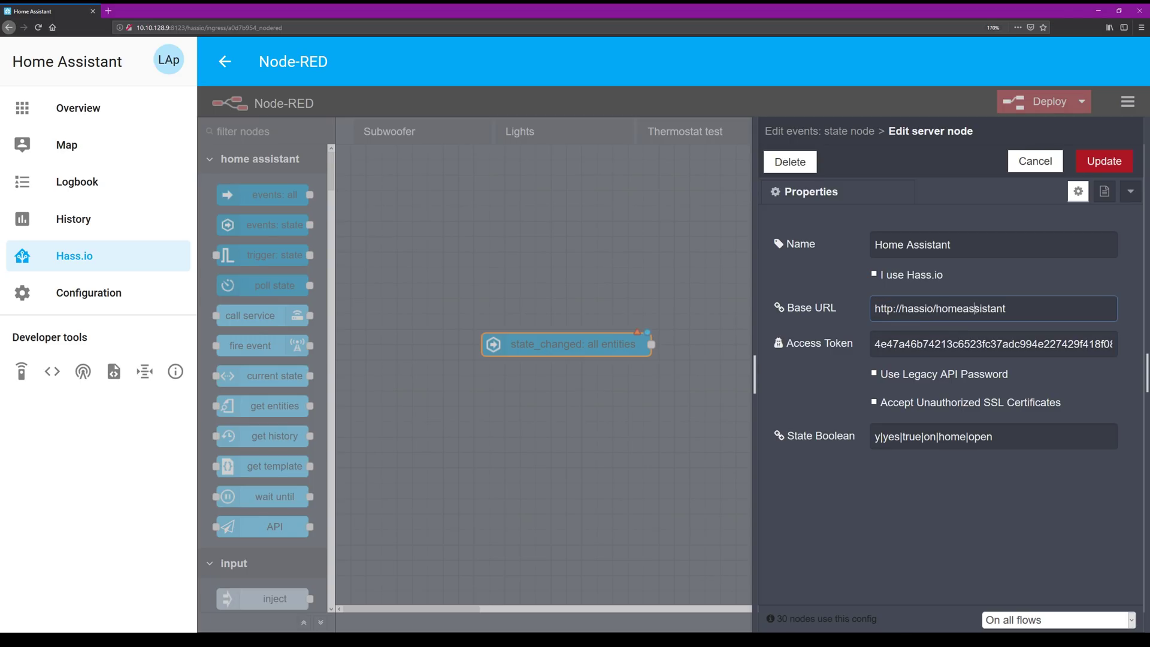
left_click(875, 275)
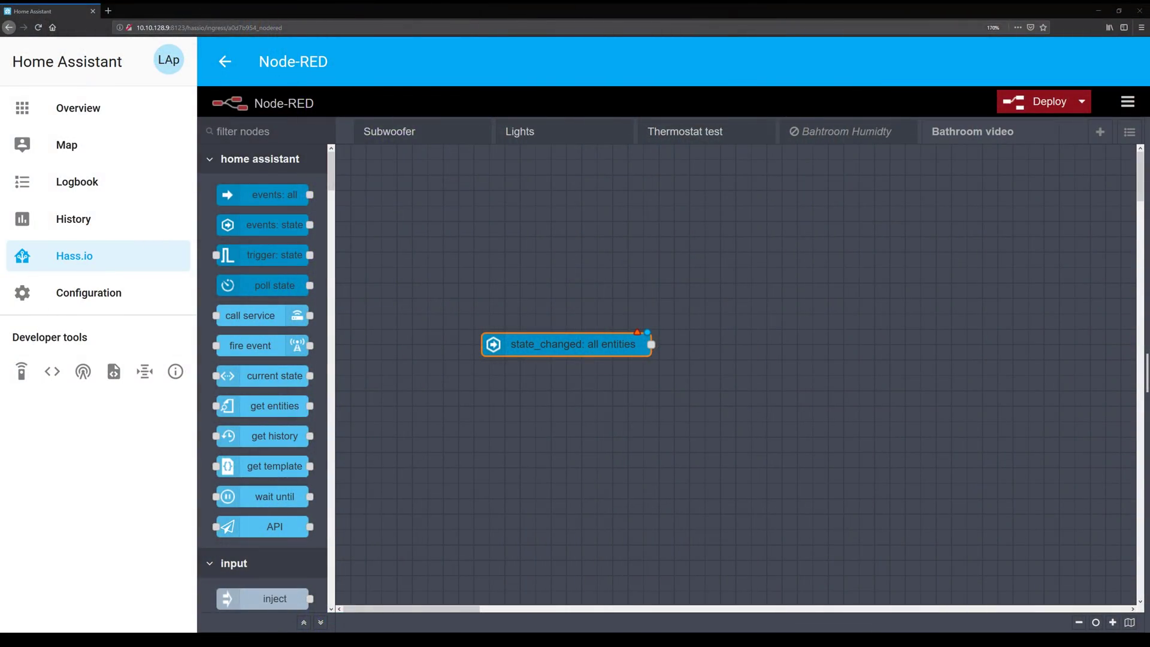
- Set the events: state node's entity ID to sensor.sensor_4_humidity and deploy the flow
double_click(588, 344)
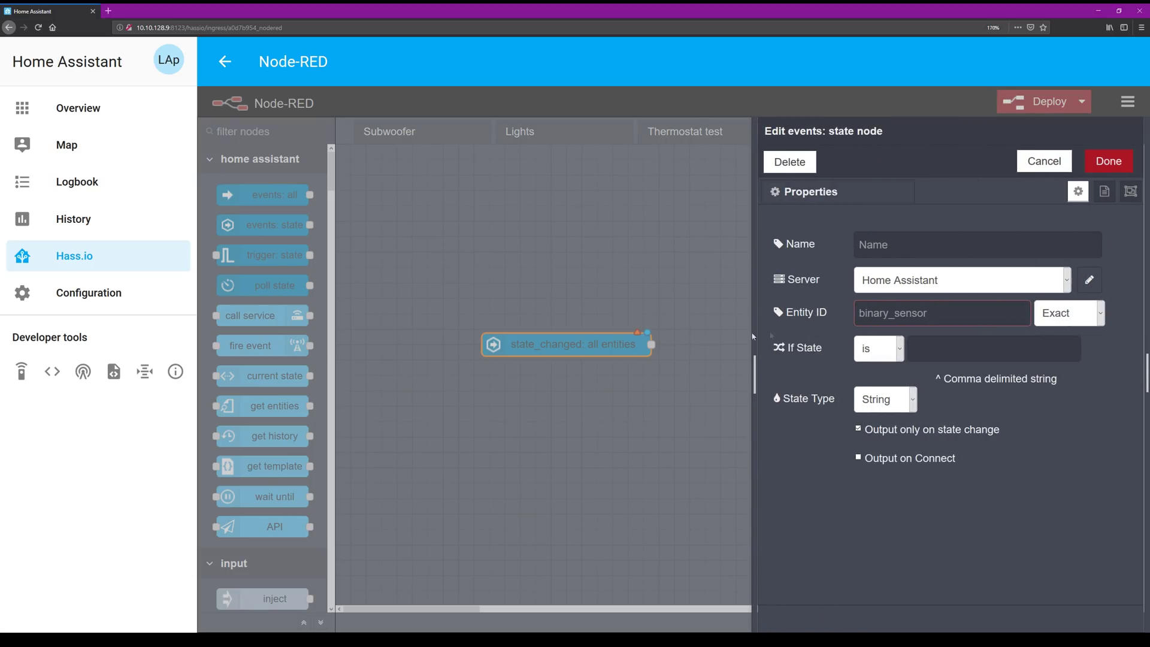
type("humidity")
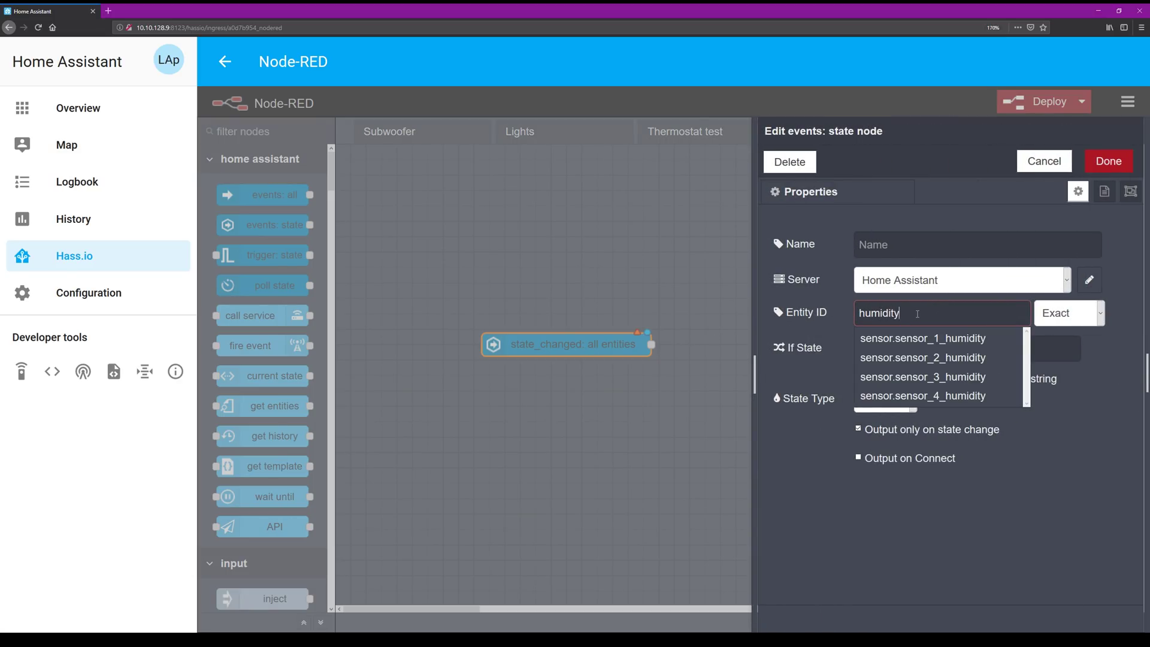
left_click(927, 396)
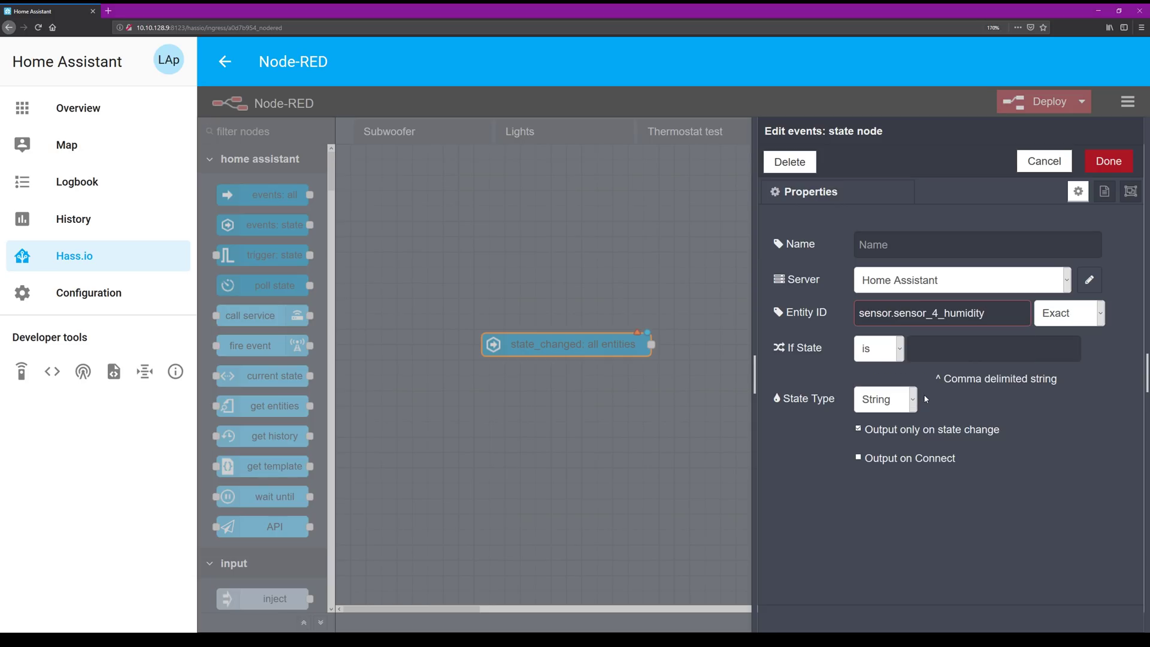
left_click(1110, 162)
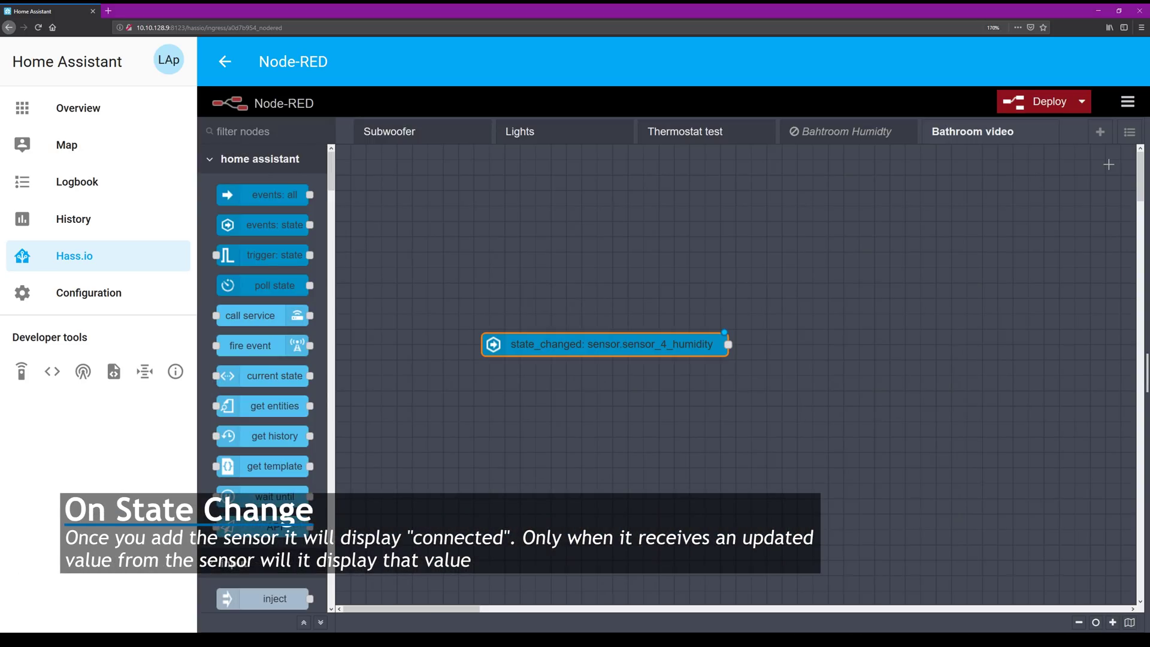
left_click(1045, 103)
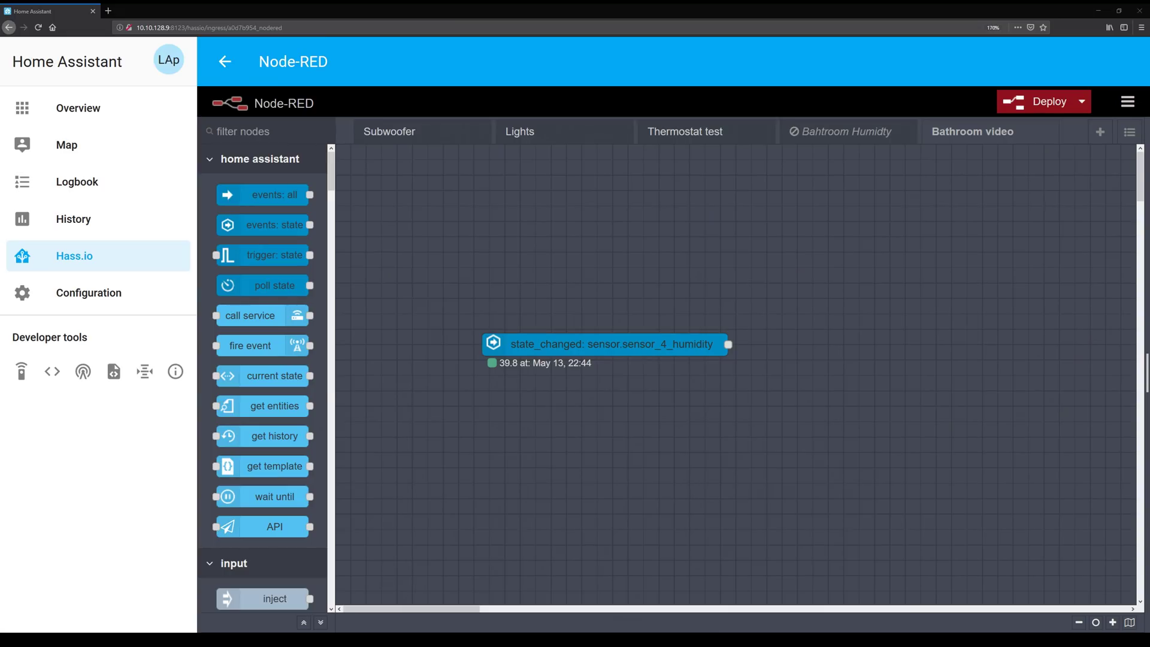
- Add a switch node beside the humidity sensor node and wire the sensor's output to it
scroll(324, 267, "down", 15)
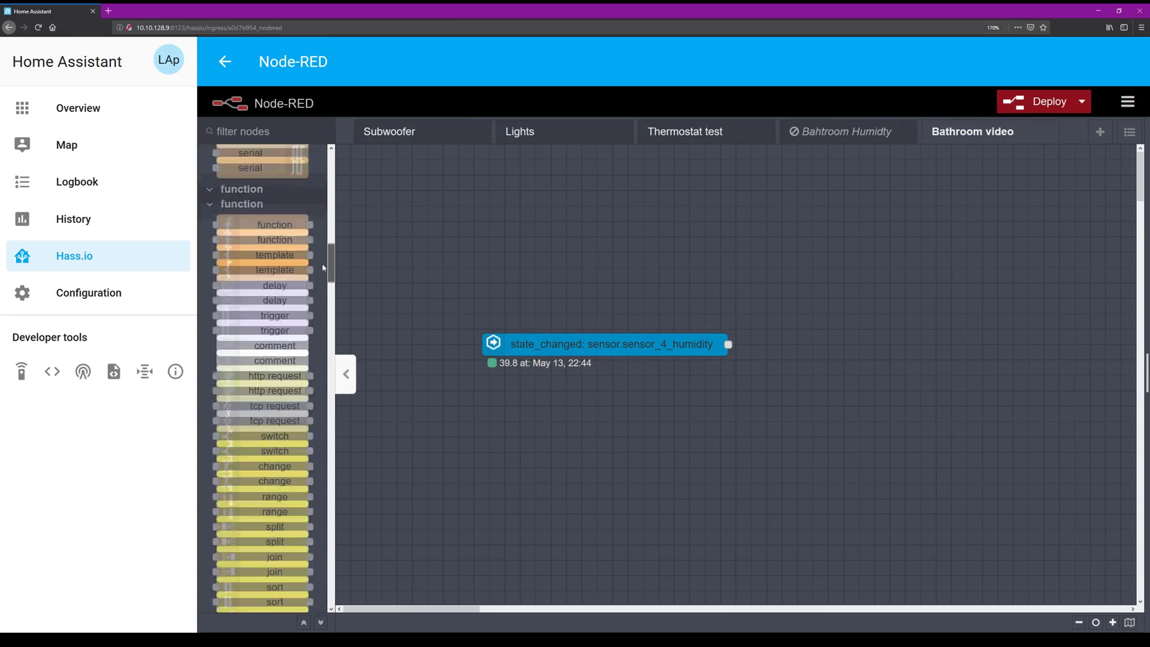
mouse_move(273, 386)
left_mouse_down()
mouse_move(830, 343)
mouse_move(811, 343)
left_mouse_up()
left_click_drag(728, 345, 782, 345)
- Add a second rule to the switch node and set both rules to compare against a number
double_click(818, 347)
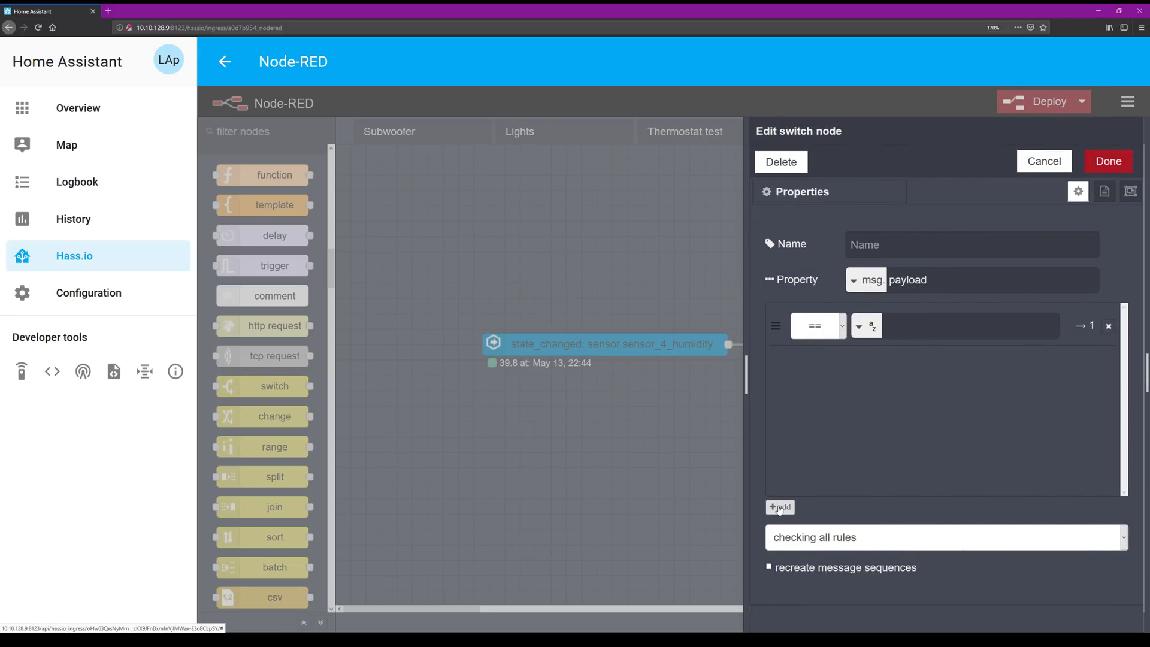
left_click(780, 507)
left_click(867, 326)
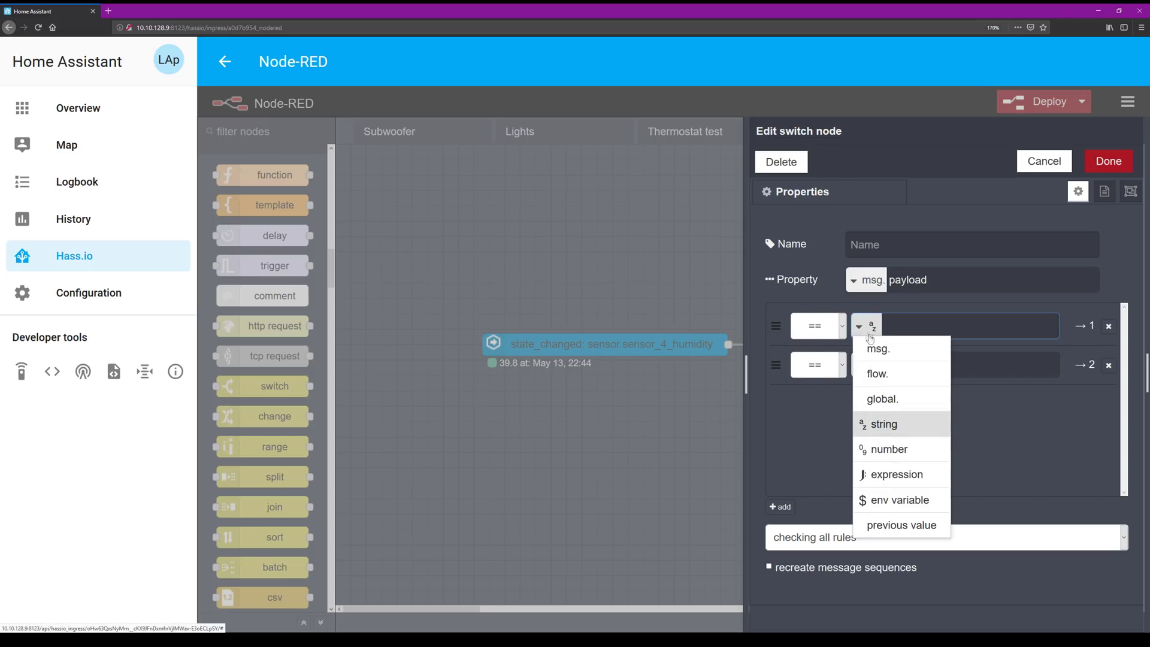
left_click(887, 449)
left_click(874, 363)
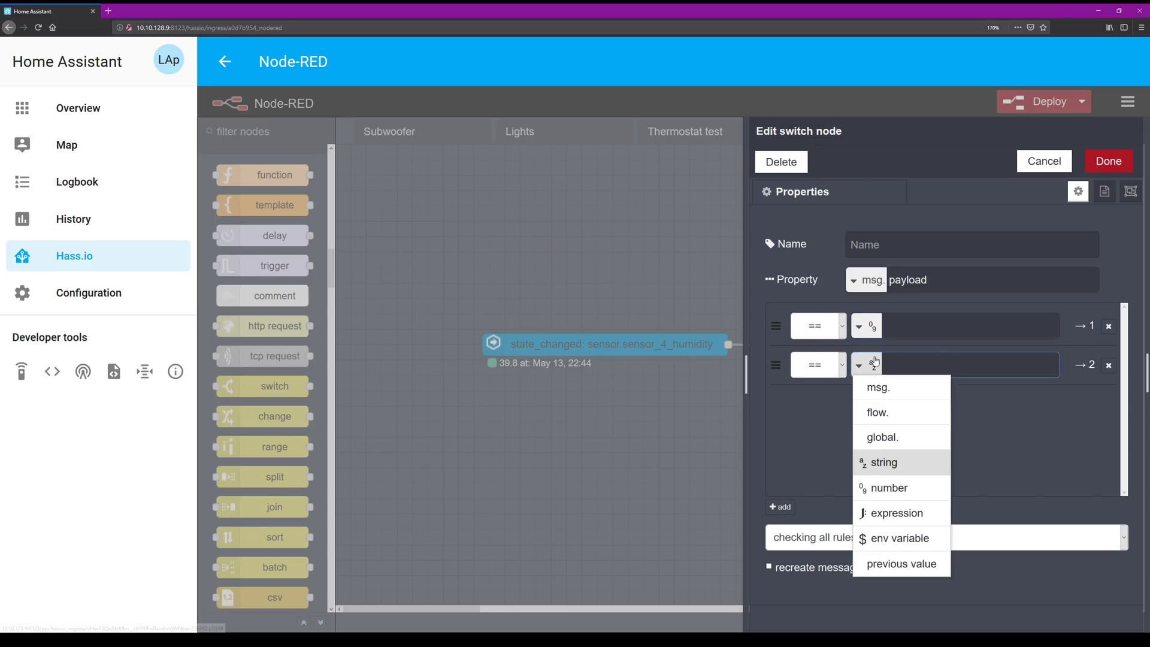
left_click(888, 487)
- Set the switch node's first rule to > 65 and its second rule to < 55
left_click(825, 333)
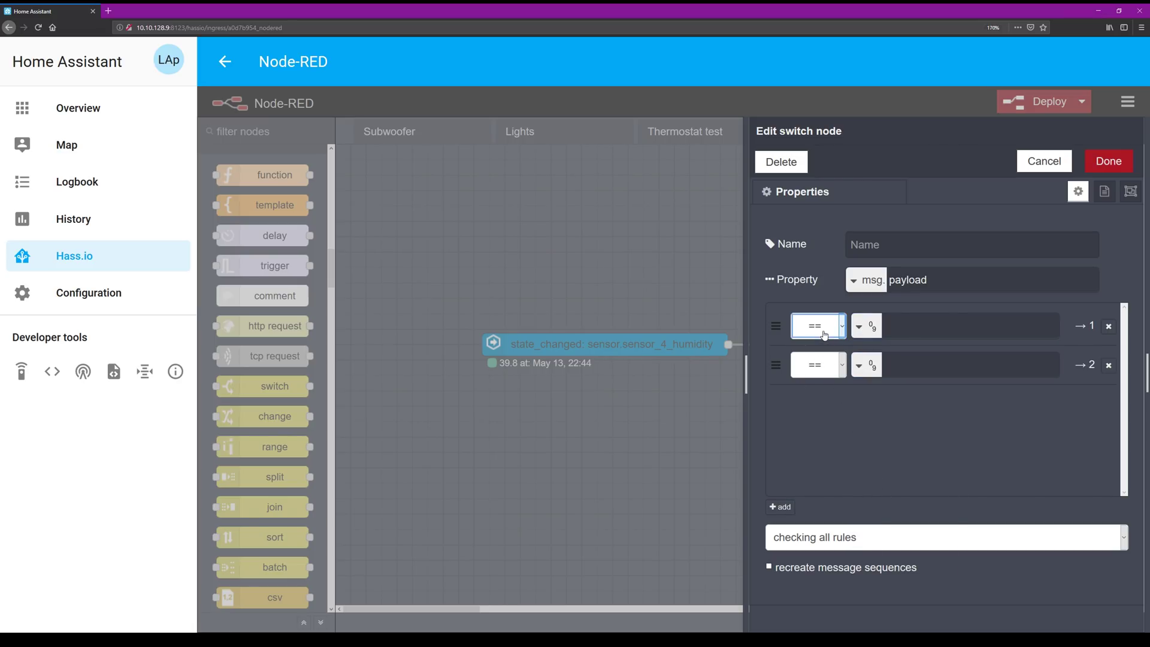
left_click(824, 435)
left_click(907, 318)
type("65")
left_click(825, 374)
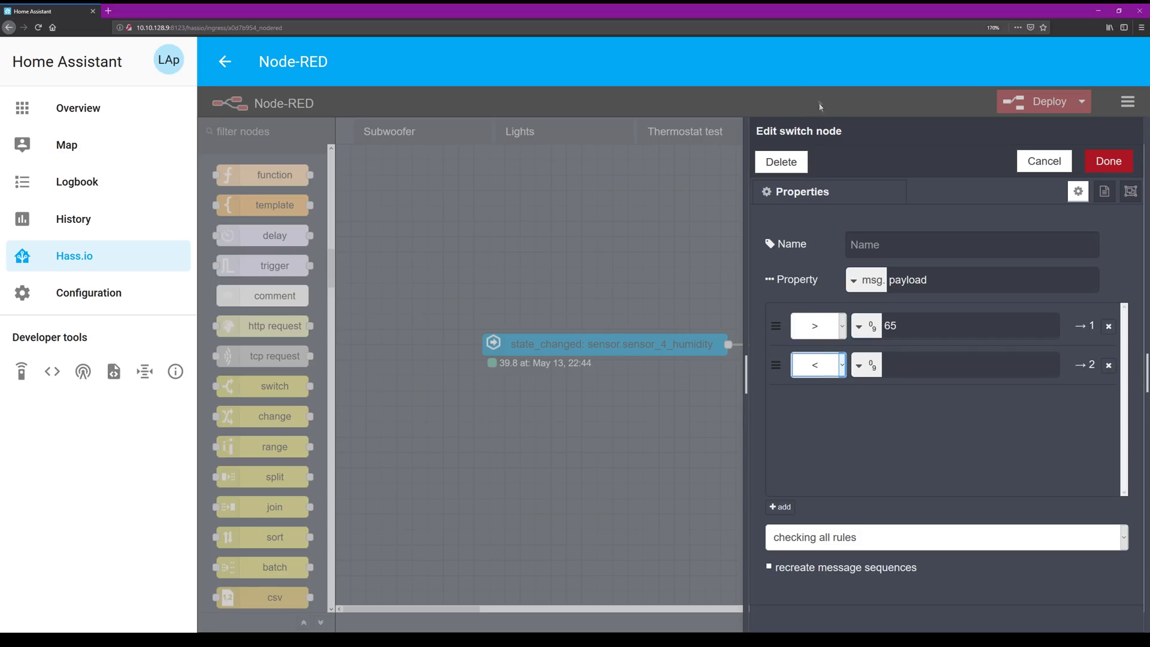
left_click(893, 360)
- Name the switch node "Turn On/Off?" and save its settings
left_click(887, 246)
type("Turn On/")
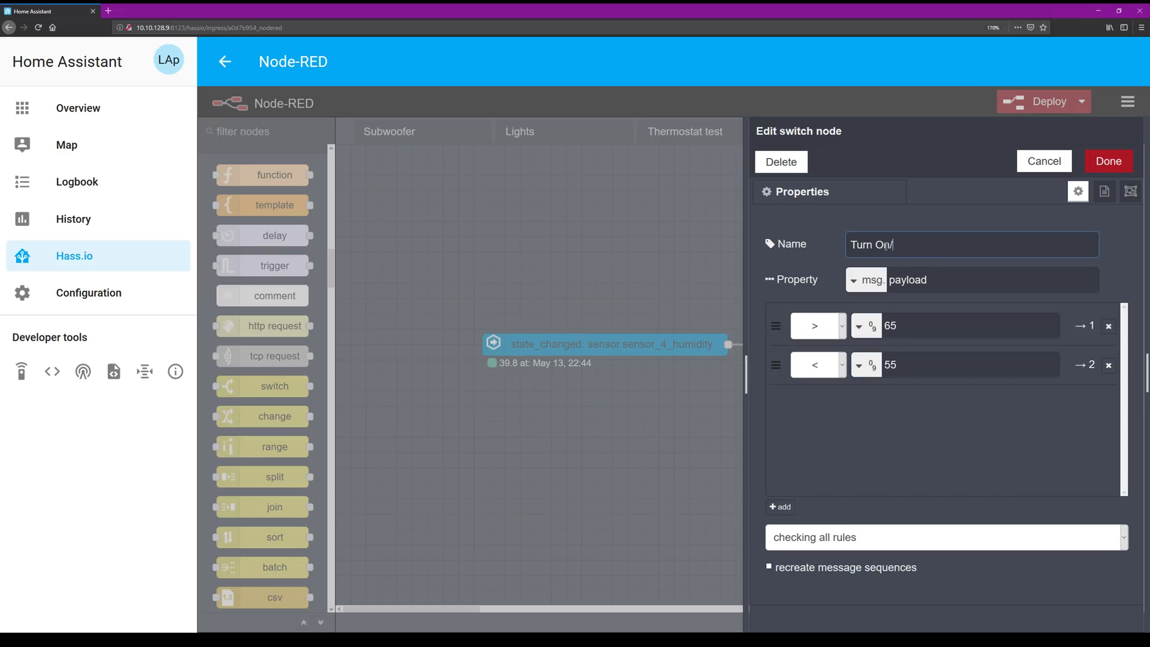
left_click(1112, 170)
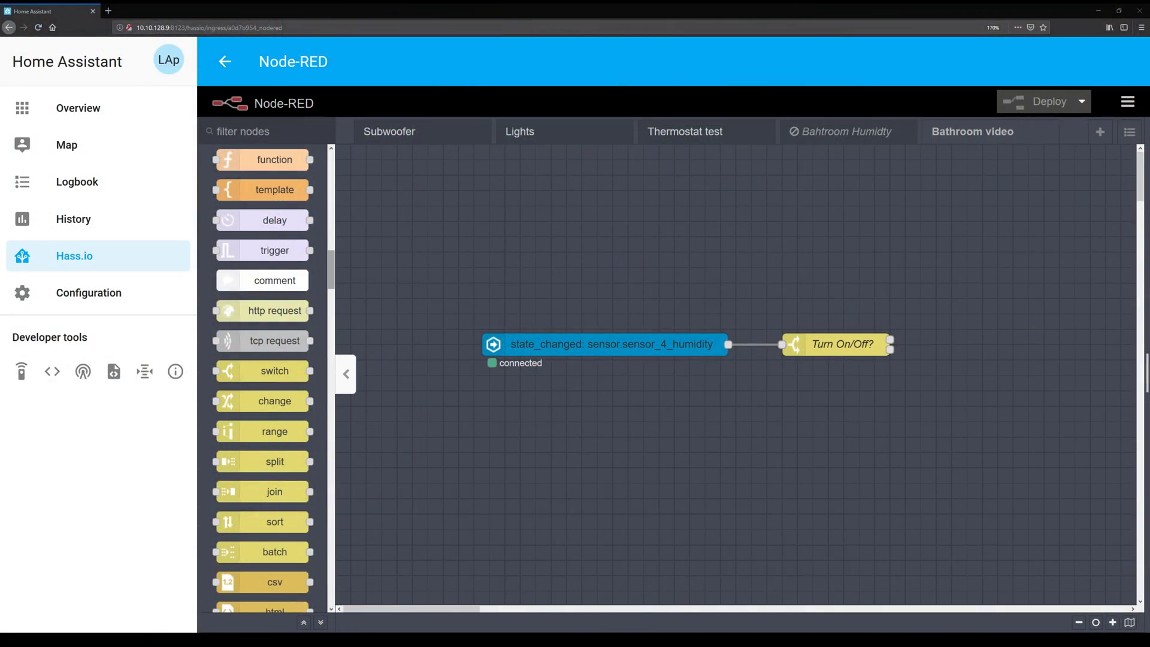
- Add a call service node to the flow and wire the Turn On/Off? node's first output to it
scroll(331, 262, "up", 3)
scroll(331, 262, "up", 15)
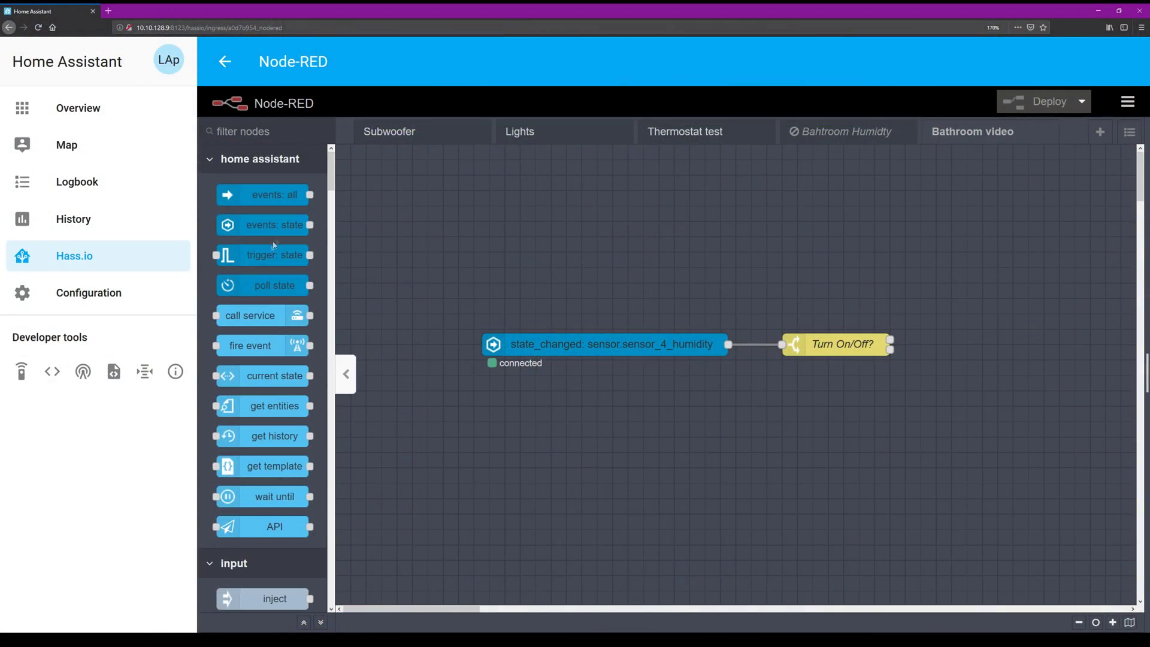
left_click_drag(251, 315, 978, 299)
left_click_drag(893, 339, 961, 314)
- Set the call service node's domain to switch and its service to turn_on
double_click(984, 316)
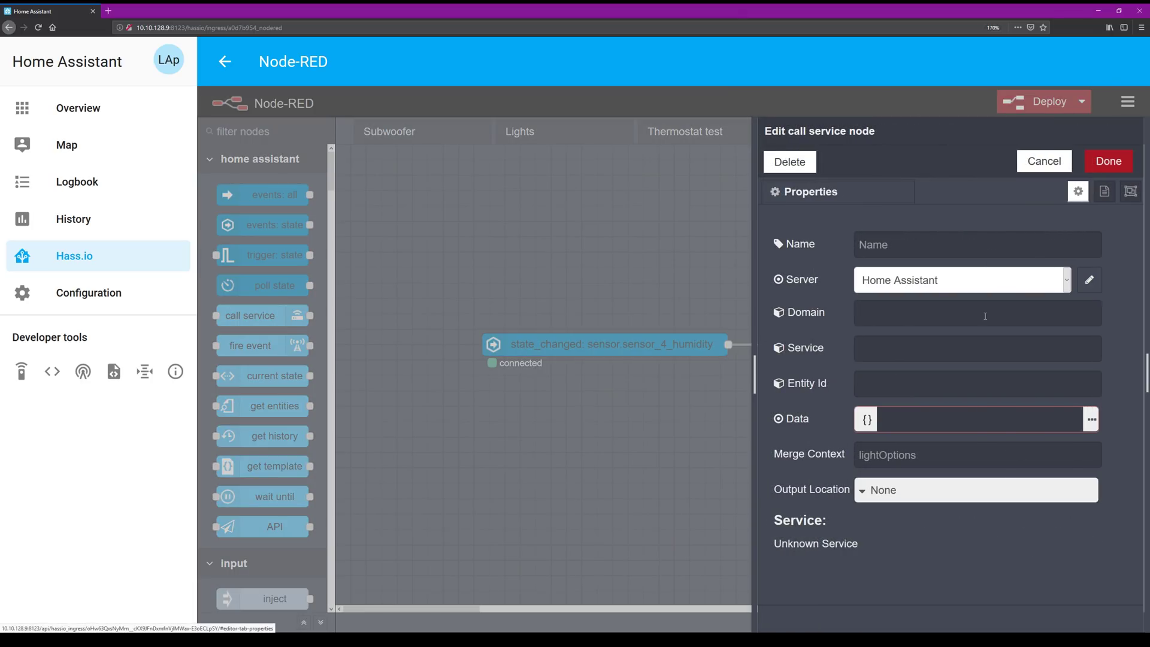
left_click(913, 312)
type("switch")
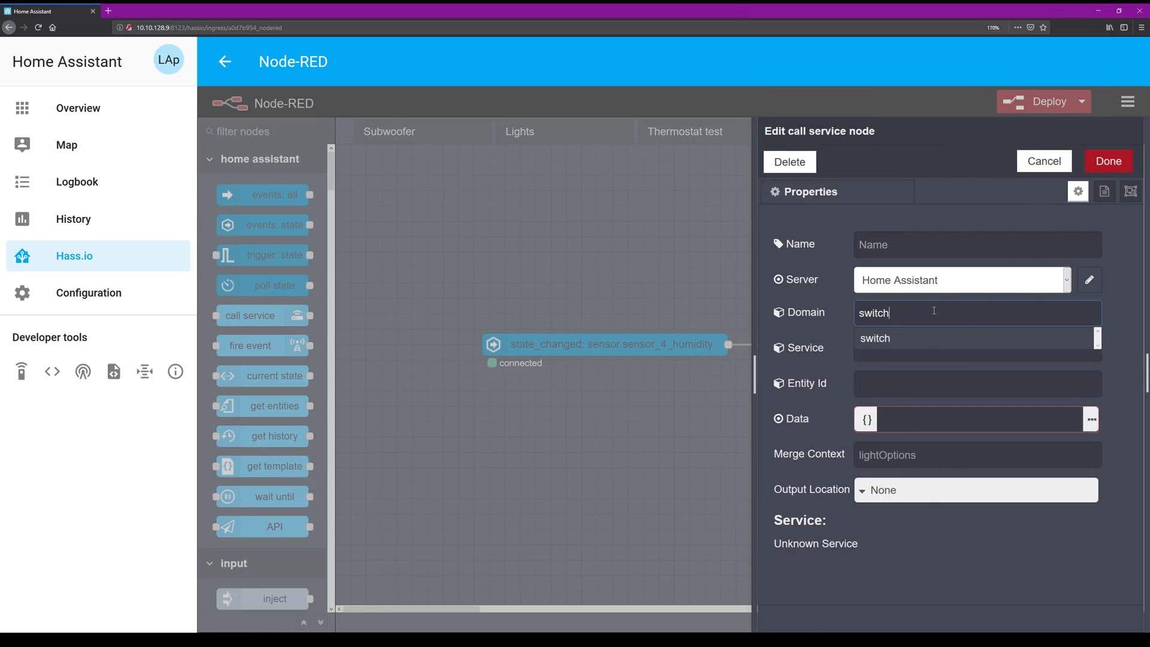
left_click(924, 336)
left_click(906, 347)
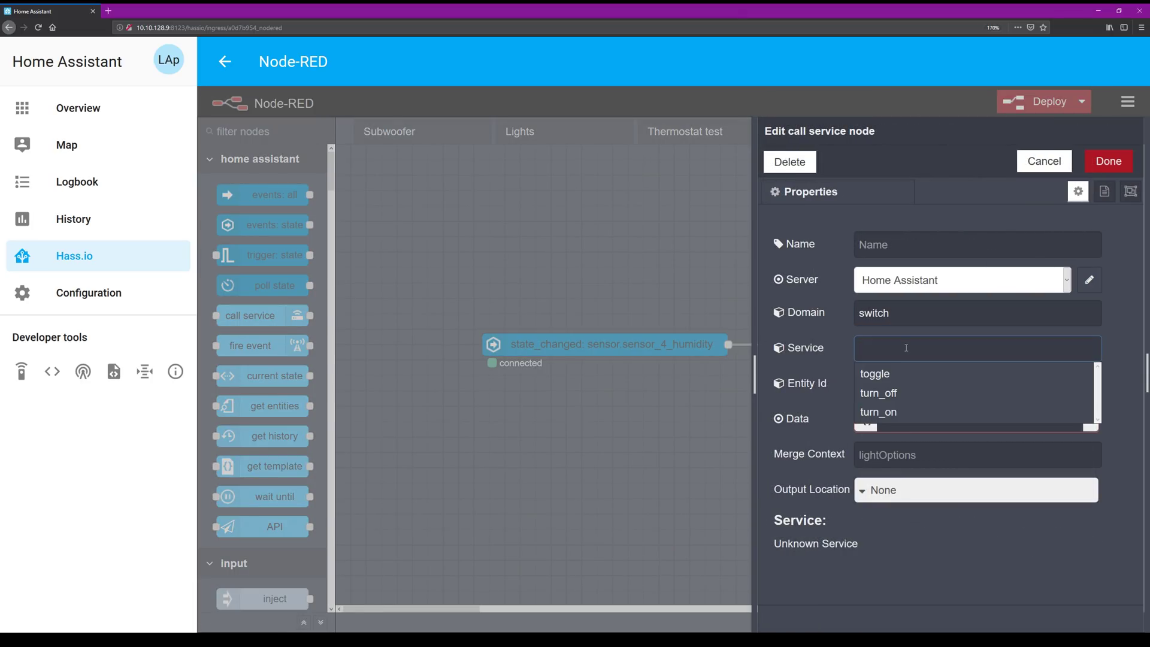
left_click(891, 409)
- Set the call service node's entity to switch.relay_aircycle_1 and save the node
left_click(892, 385)
type("relay")
scroll(1086, 472, "down", 2)
scroll(1086, 472, "down", 2)
left_click(979, 563)
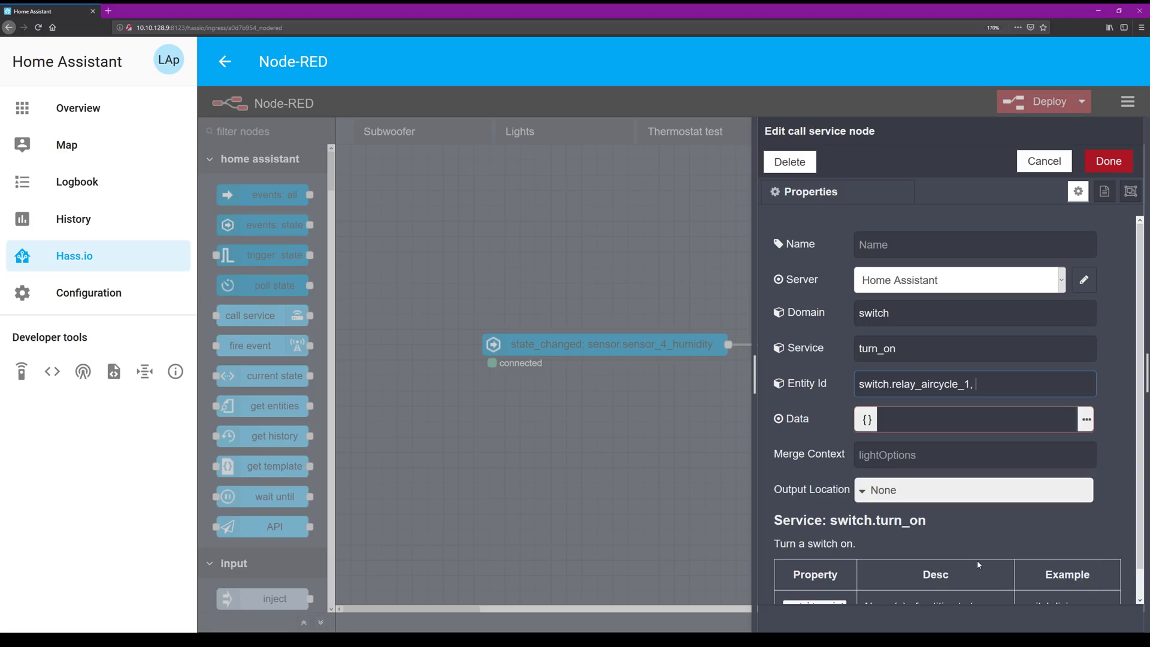
left_click(1109, 160)
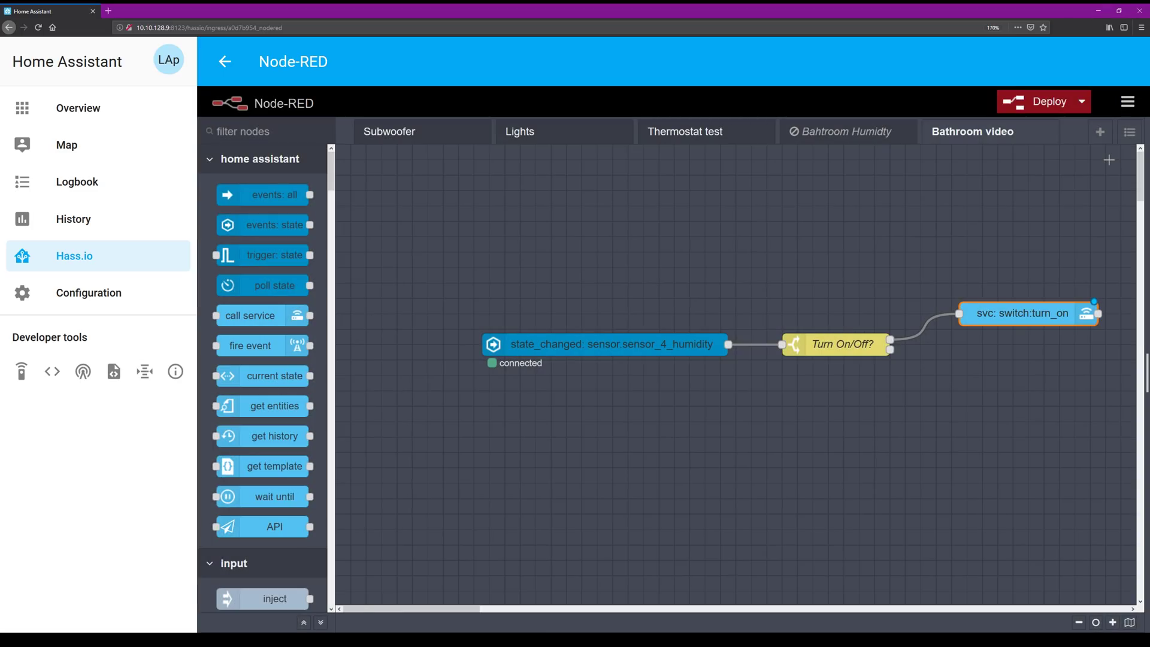
- Duplicate the turn_on service node below the original, wire it to the switch node's second output, and align the two
key("ctrl+c")
key("ctrl+v")
left_click(1036, 383)
left_click_drag(891, 349, 993, 378)
left_click_drag(988, 313, 997, 313)
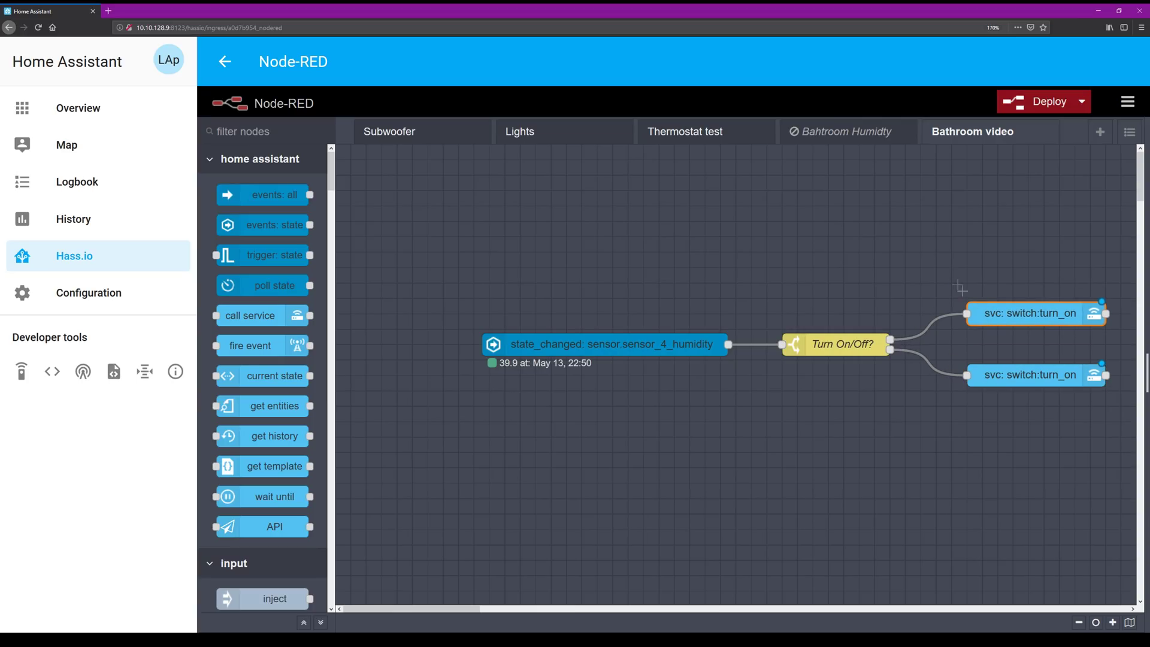
- Change the duplicated node's service to turn_off and deploy the flow
left_click(1013, 381)
double_click(1013, 380)
left_click(936, 348)
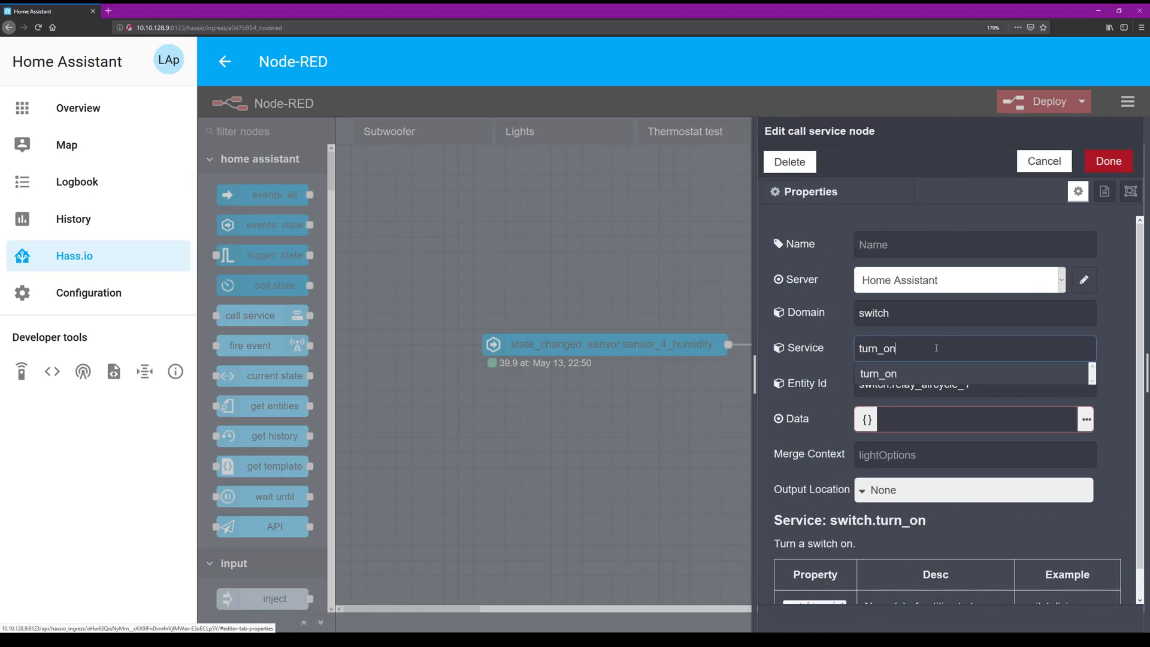
key("BackSpace")
type("ff")
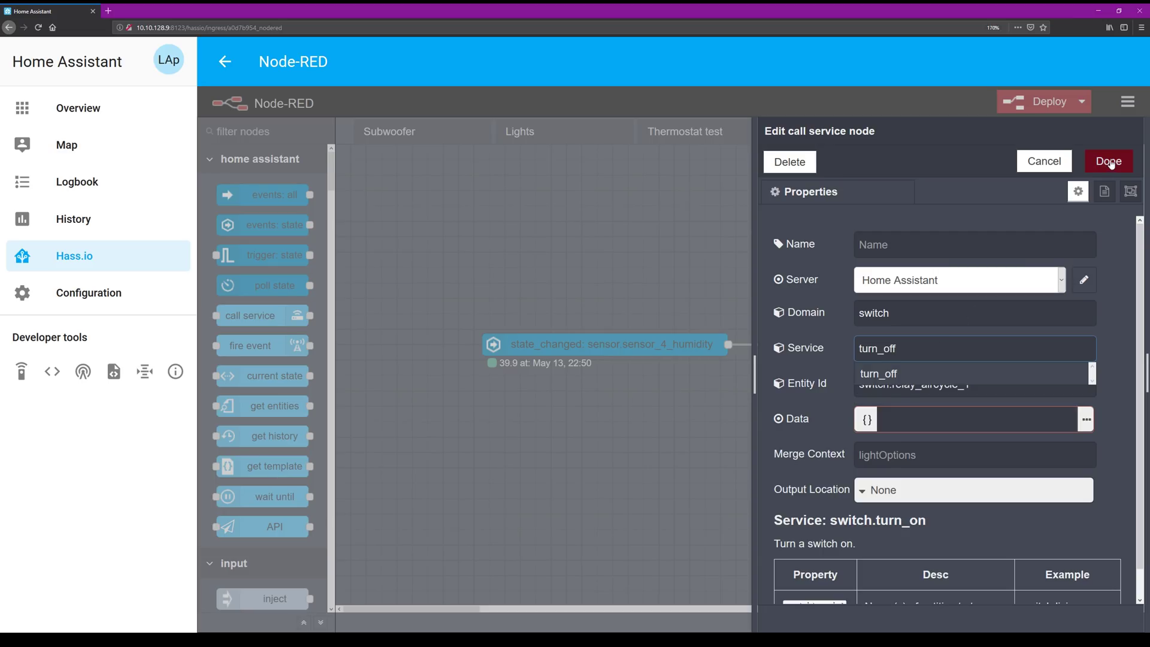
left_click(1105, 160)
left_click(1038, 103)
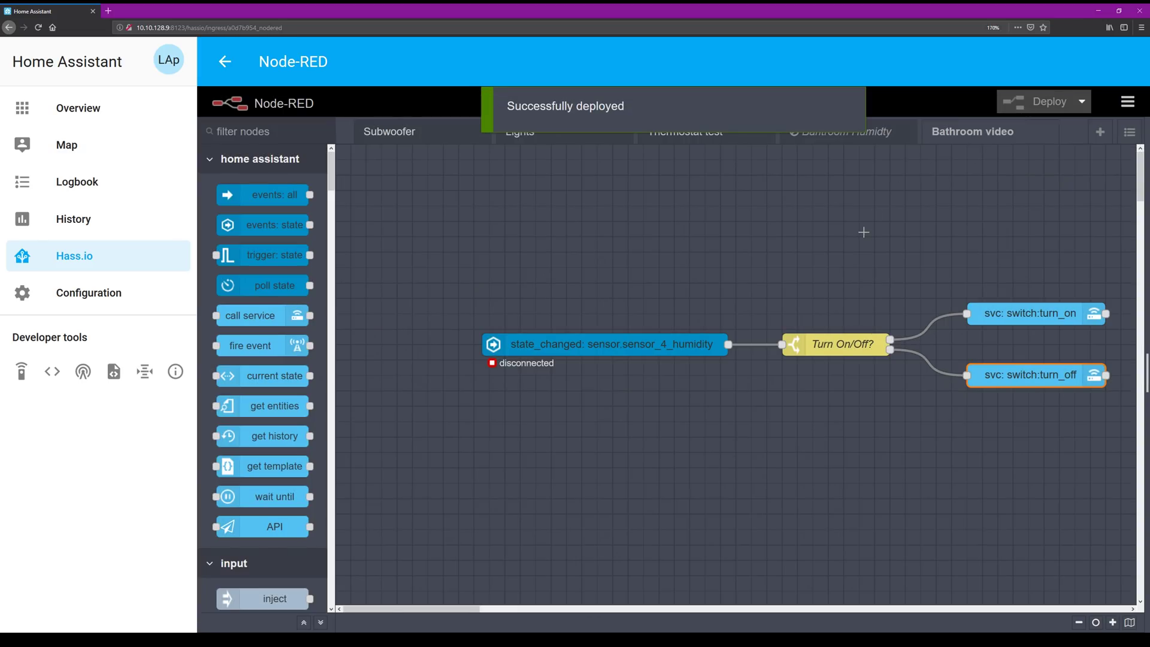